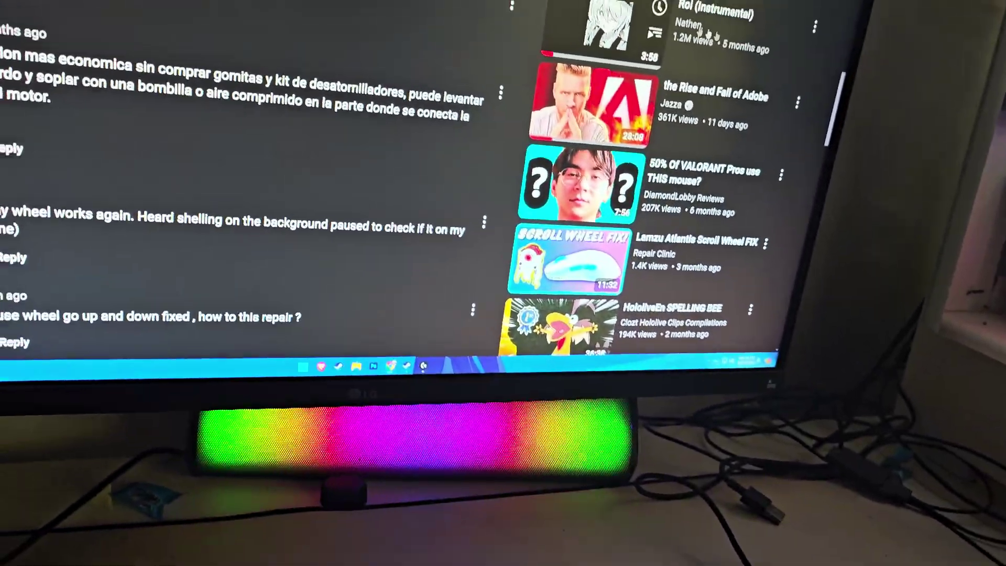
scroll(315, 197, up, 10)
scroll(315, 196, up, 10)
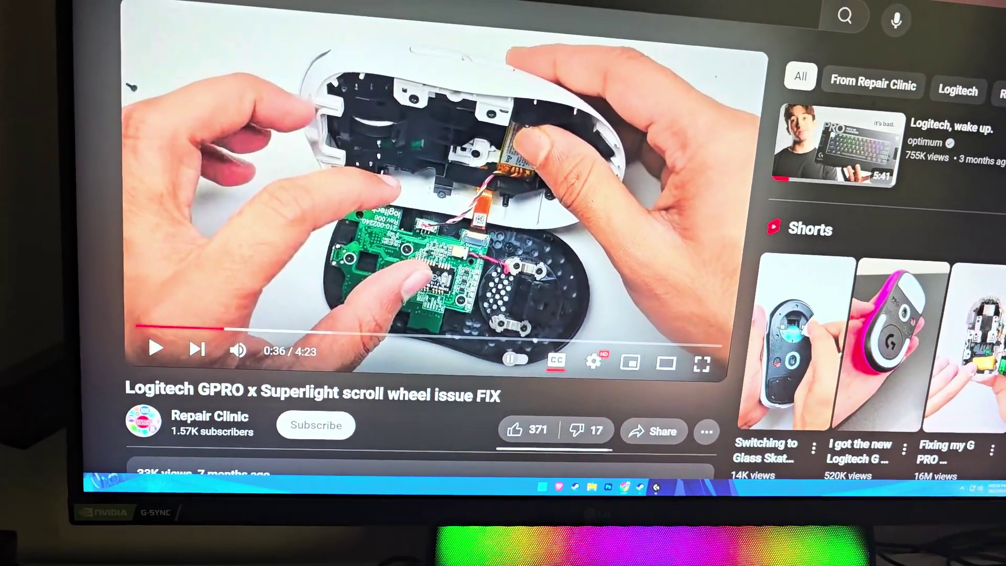
scroll(392, 275, down, 6)
scroll(393, 275, down, 6)
scroll(393, 275, down, 5)
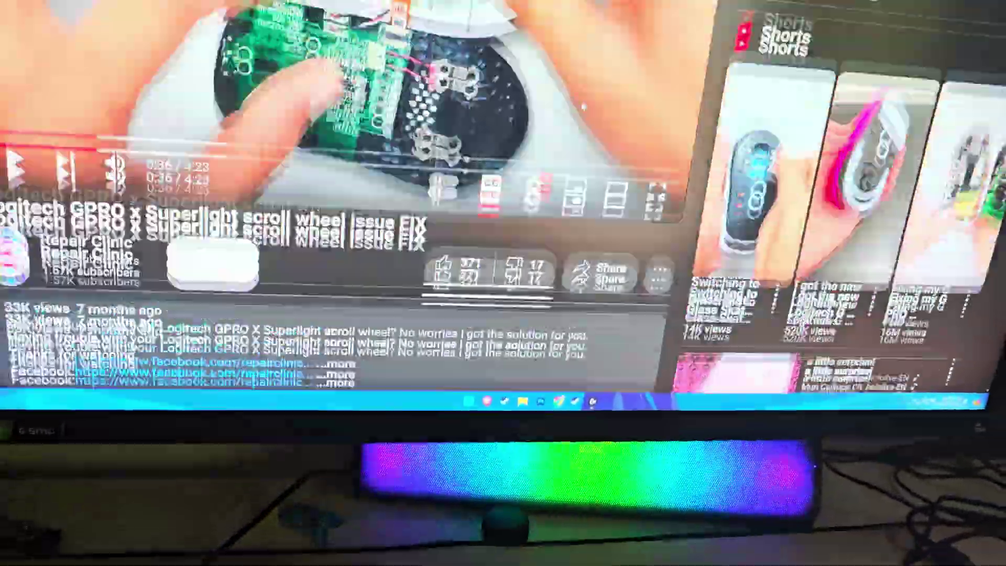
scroll(583, 161, down, 3)
scroll(583, 161, up, 6)
scroll(583, 161, down, 5)
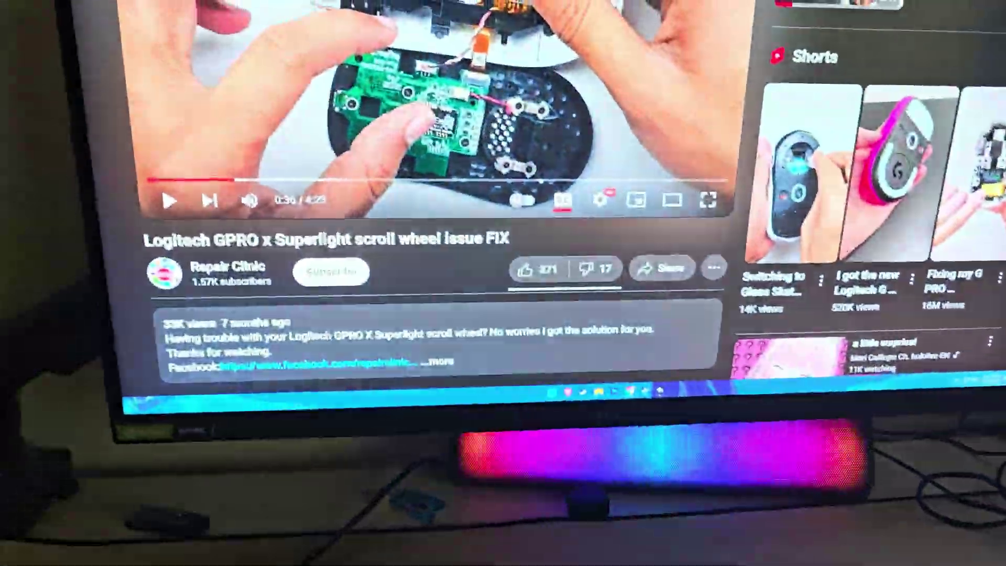
scroll(503, 236, down, 4)
scroll(629, 69, down, 5)
scroll(629, 69, down, 3)
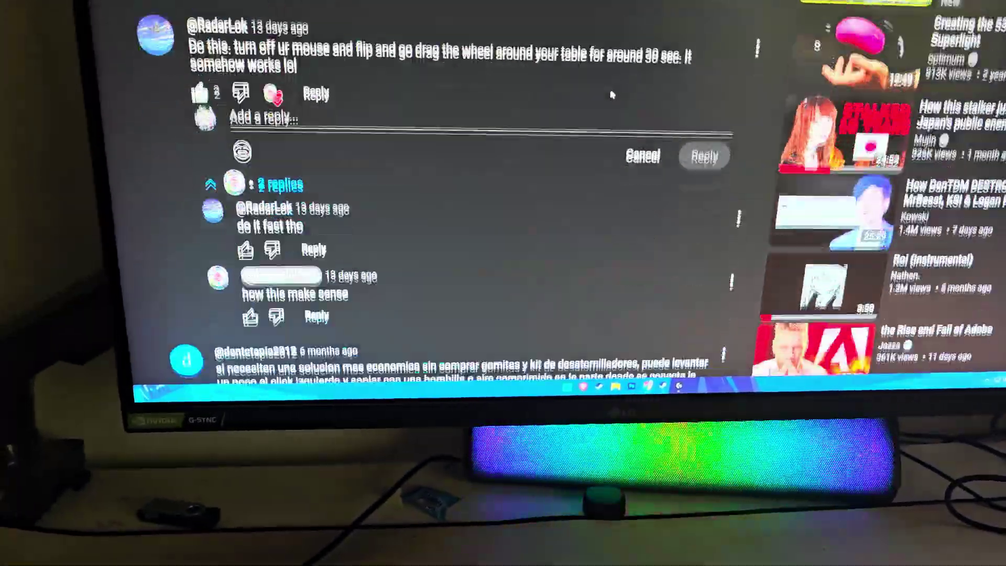
scroll(629, 69, up, 6)
scroll(629, 70, up, 5)
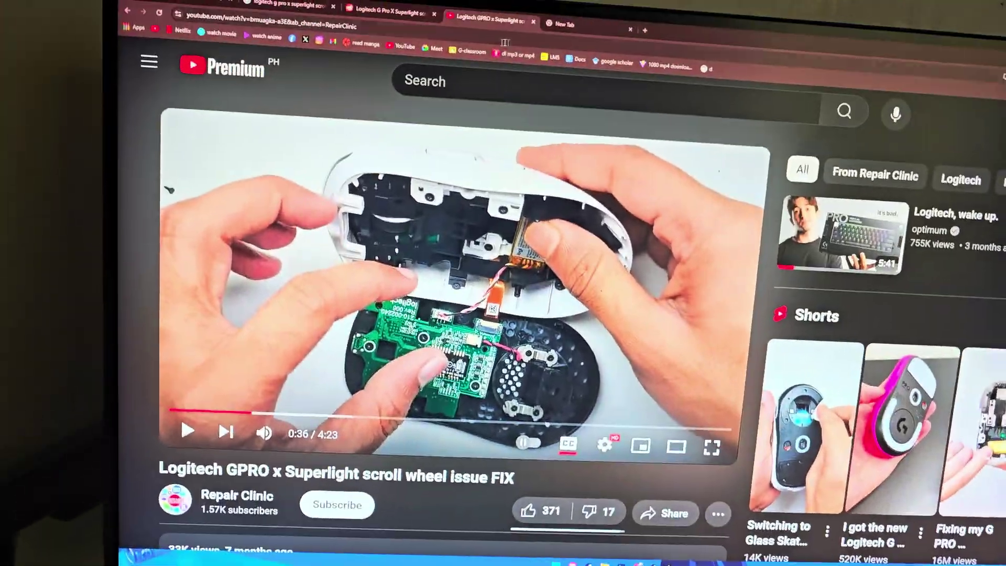
- Switch to the r/logitech Reddit thread confirming the flip-and-rub scroll wheel fix
key(ctrl+Tab)
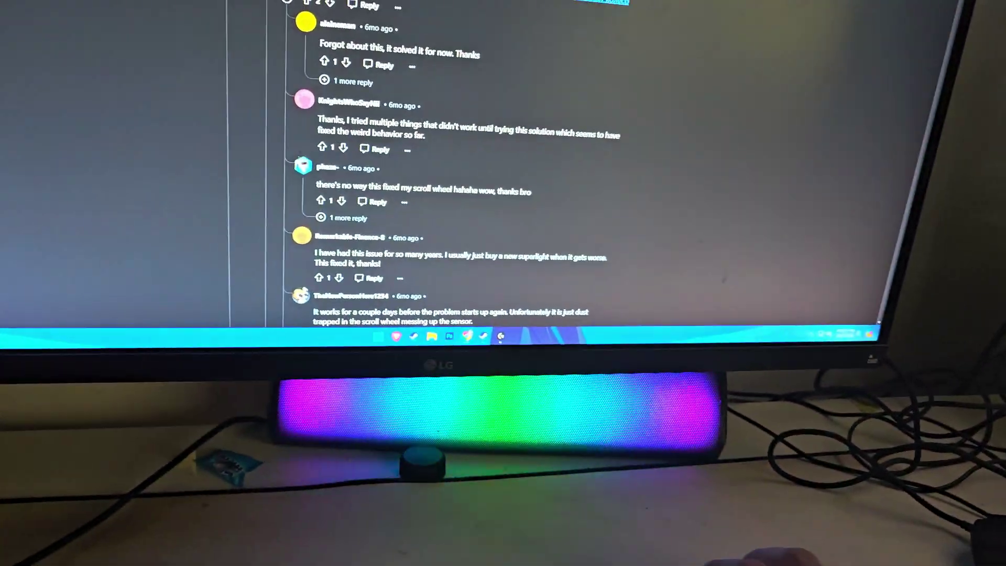
scroll(729, 20, down, 4)
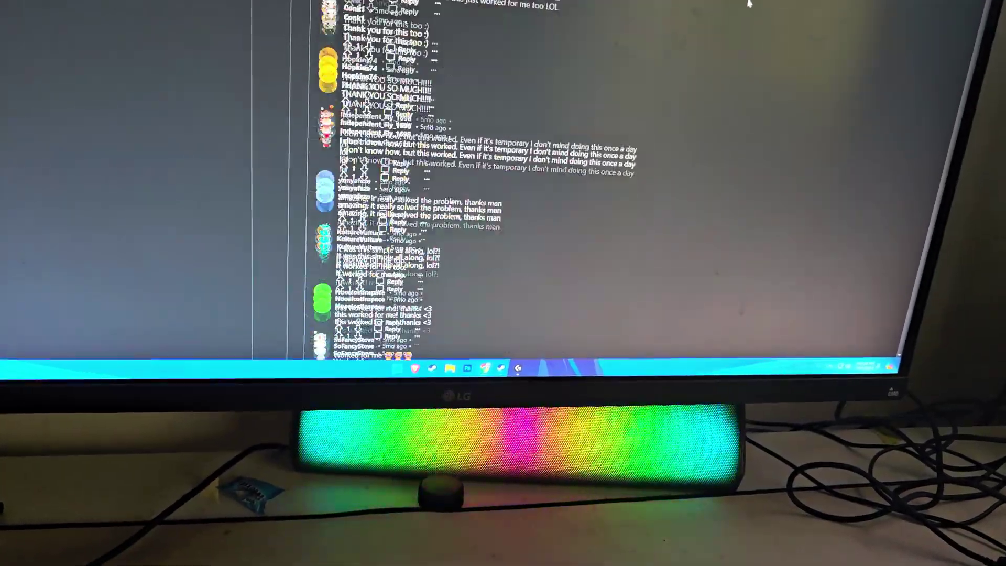
scroll(892, 49, up, 5)
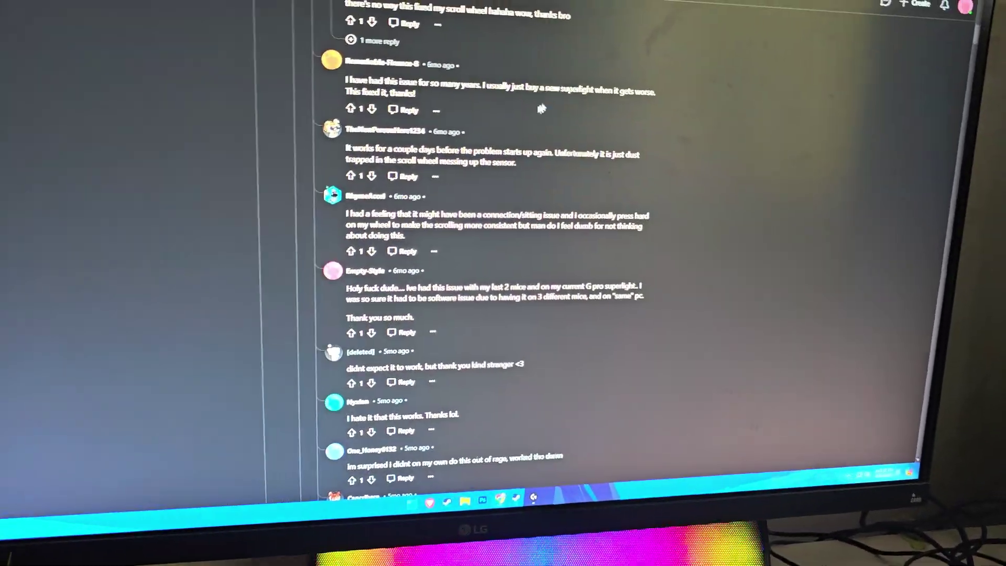